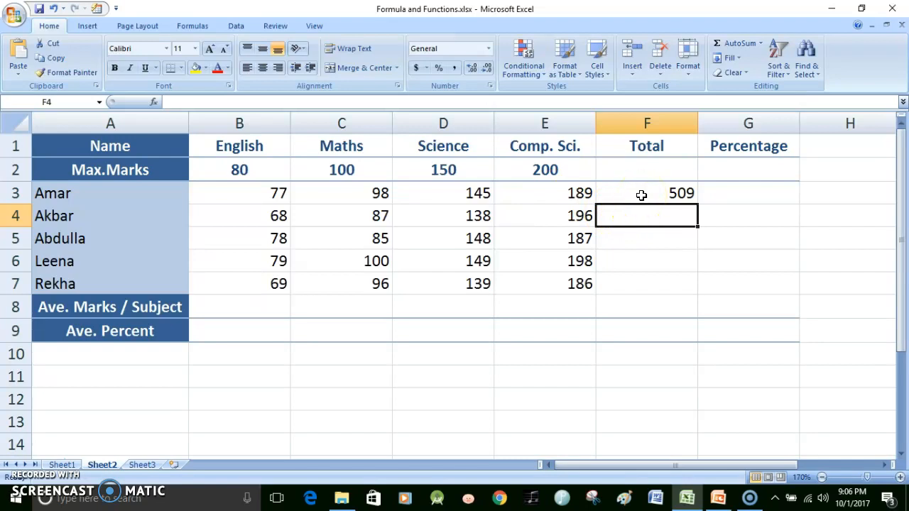
Switch to the PowerPoint presentation and read the Example Relative Reference slides up to the third instruction
key(alt+Tab)
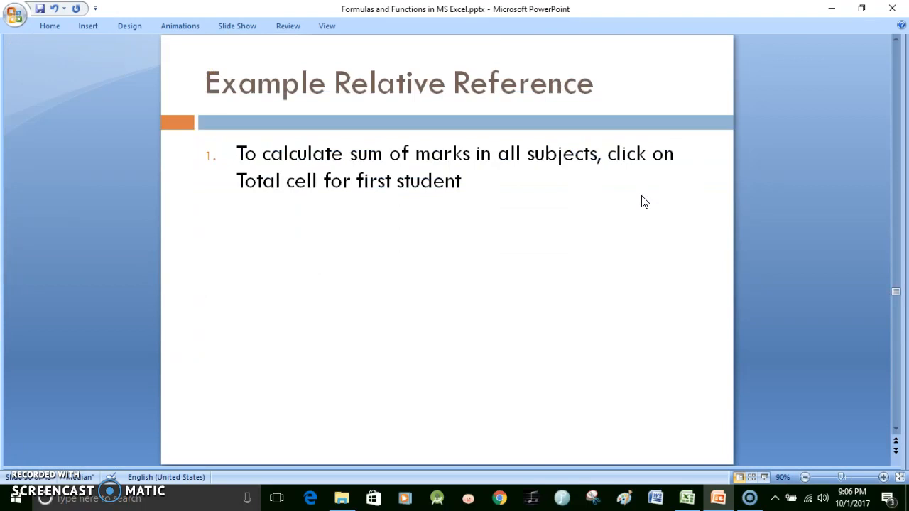
scroll(643, 196, down, 1)
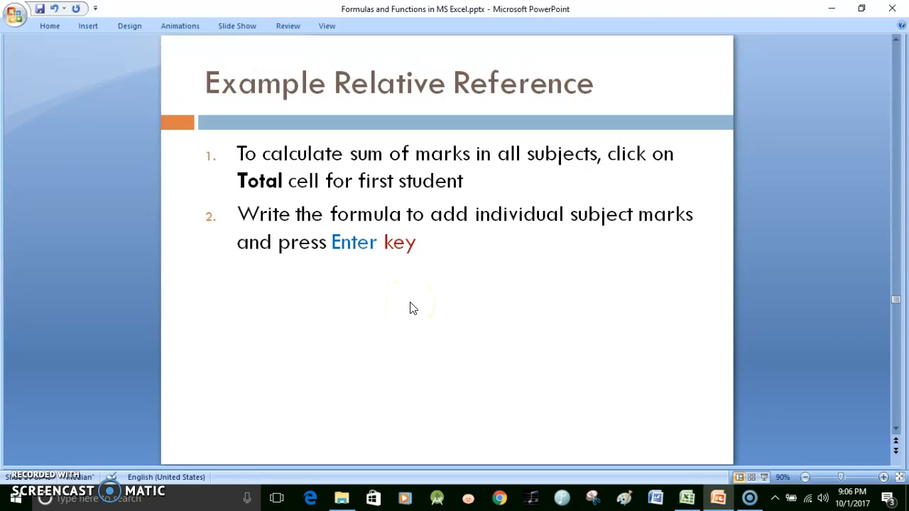
scroll(411, 303, down, 1)
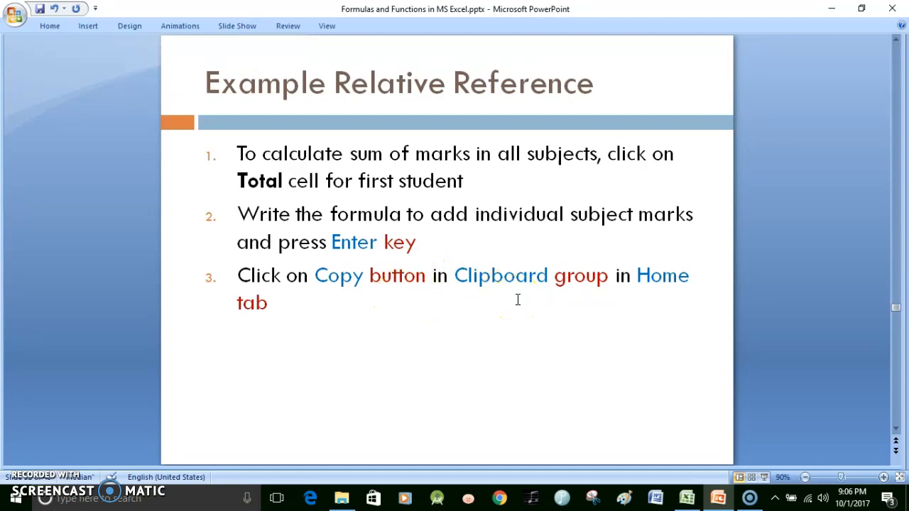
Return to the Excel workbook and copy the Total formula from F3 into F4
key(alt+Tab)
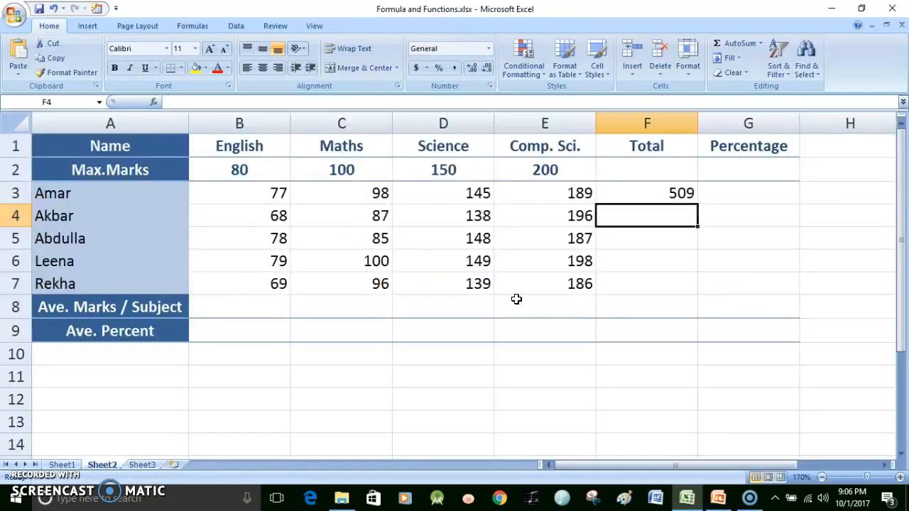
click(686, 193)
click(55, 59)
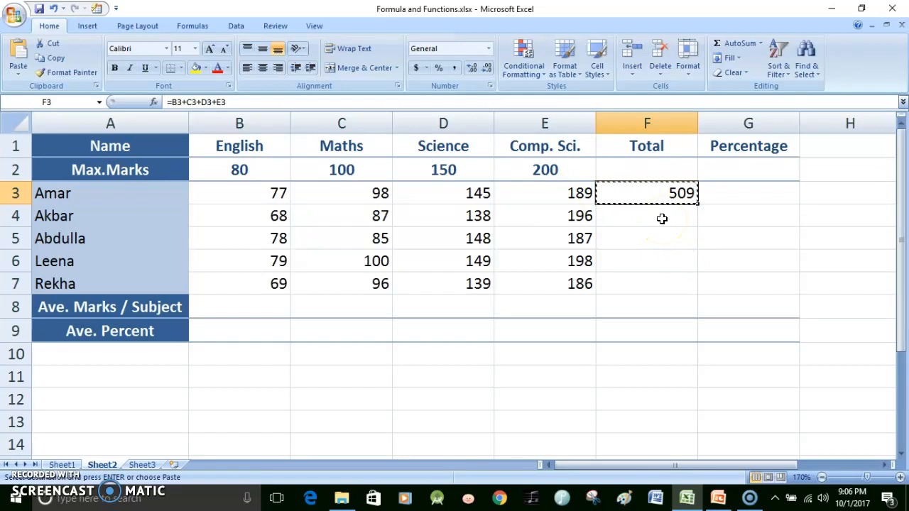
click(662, 219)
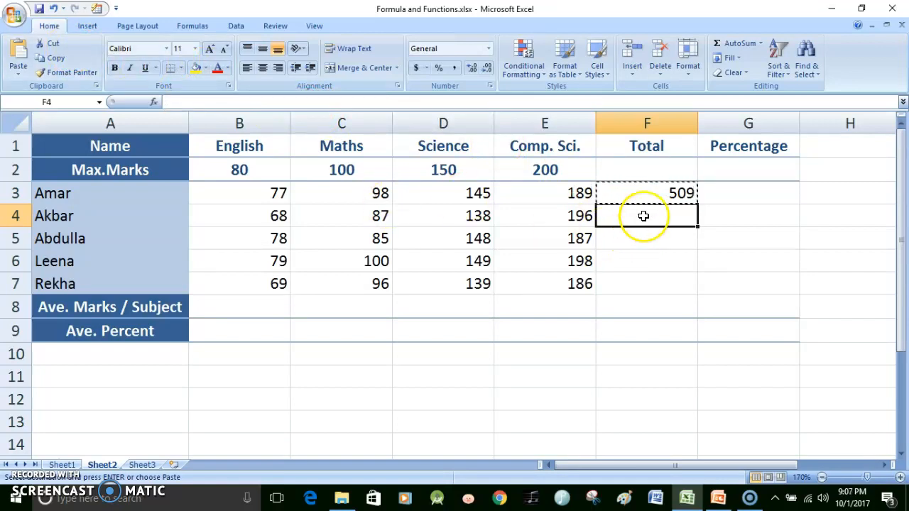
key(Return)
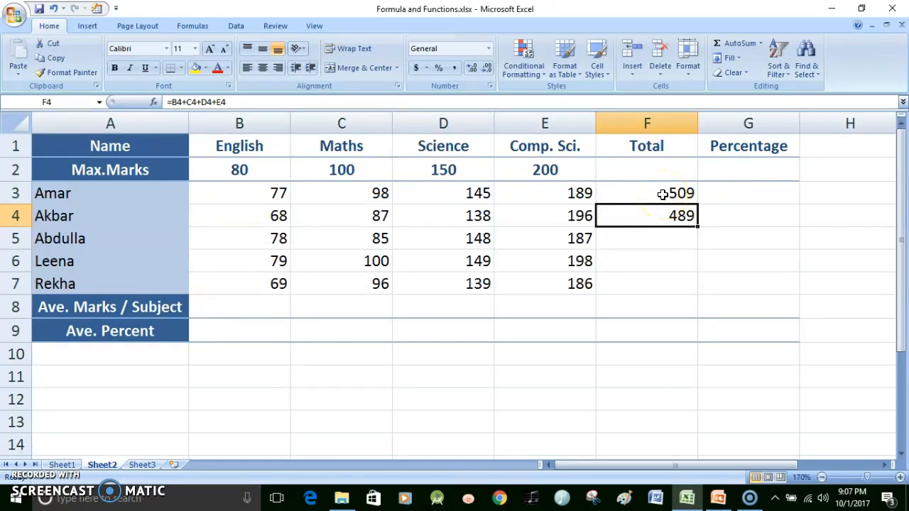
Examine the Total formulas in F4 and F3 to compare the cell references each one uses
click(661, 219)
double_click(661, 217)
click(659, 218)
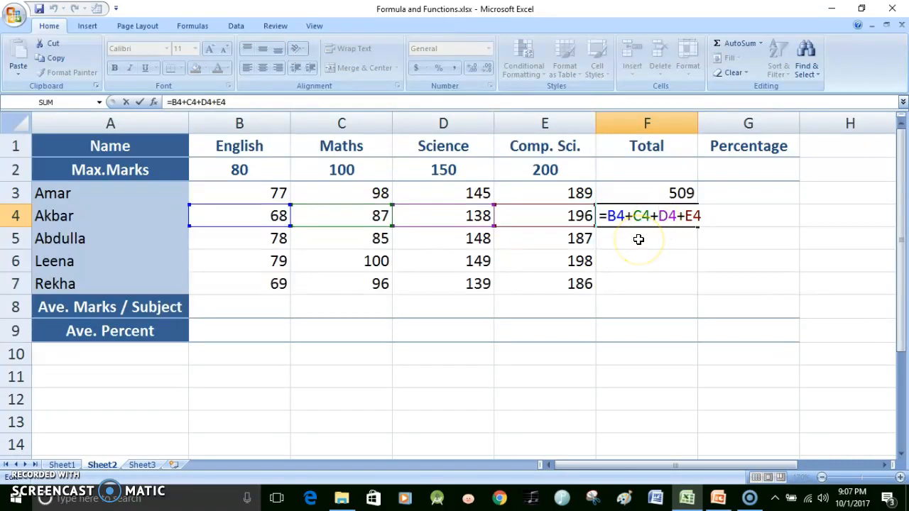
click(659, 193)
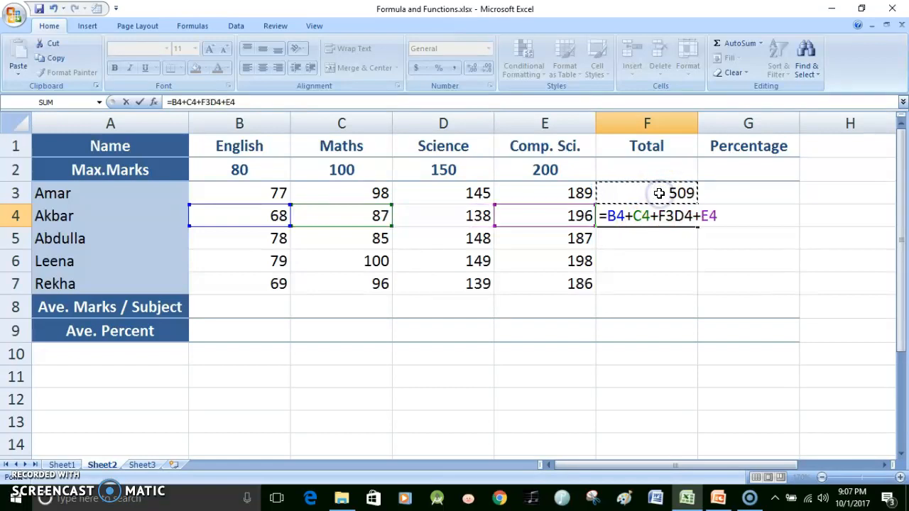
key(Escape)
double_click(660, 194)
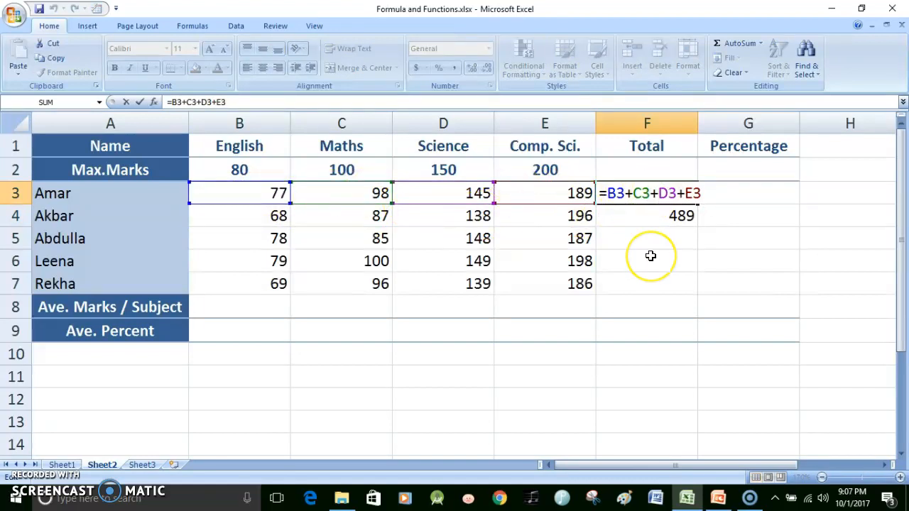
key(ctrl+Return)
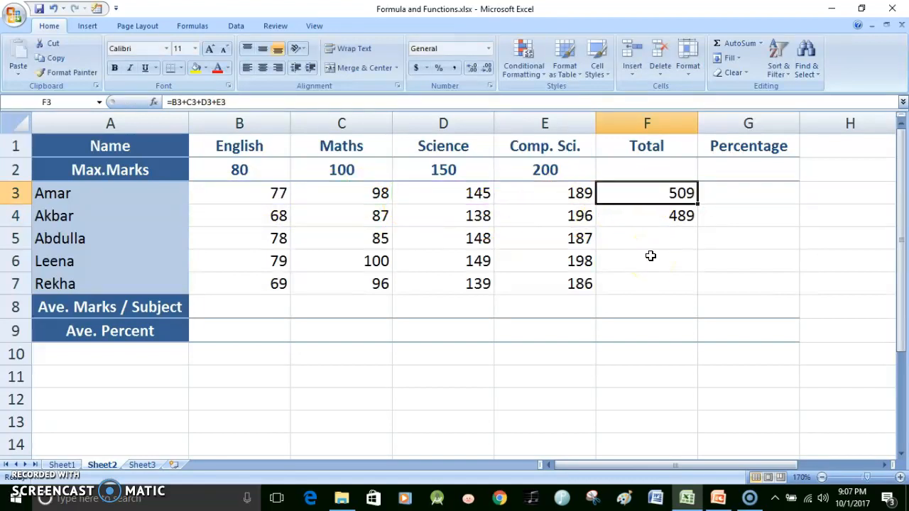
double_click(666, 216)
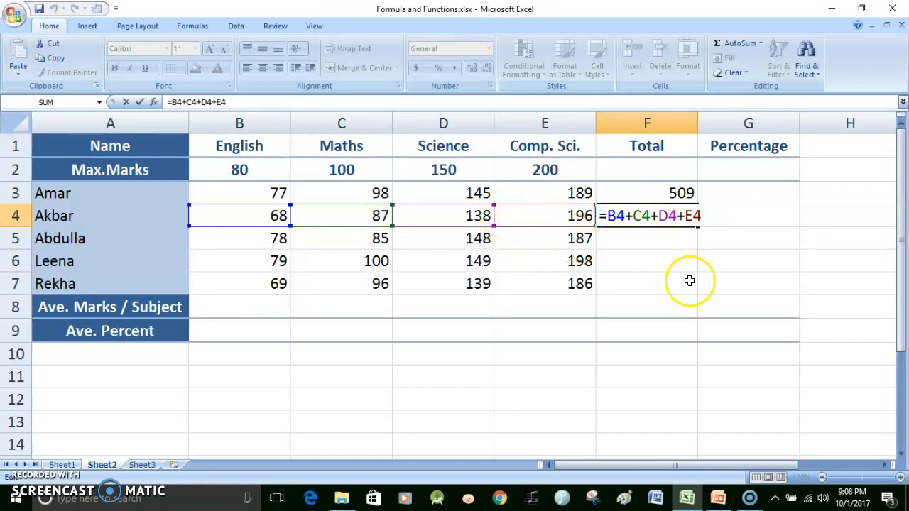
key(Return)
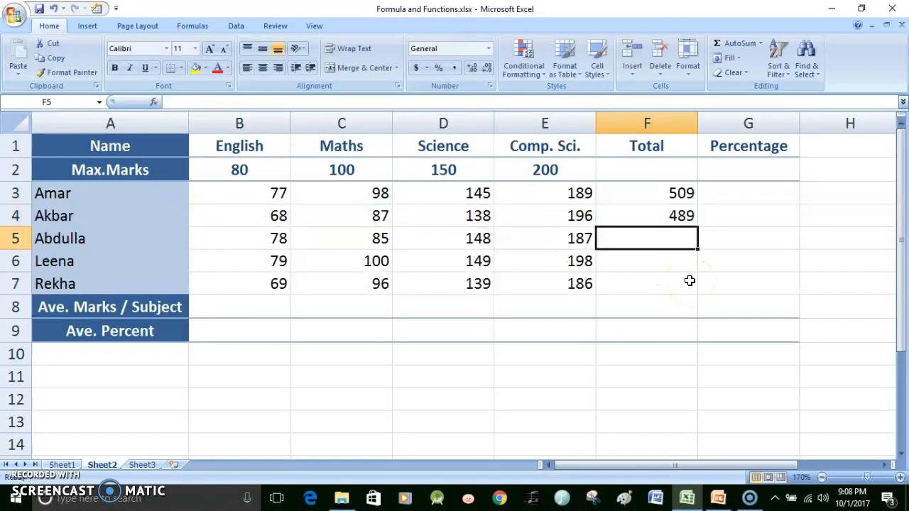
Copy the Total formula from F4 into F5
click(668, 217)
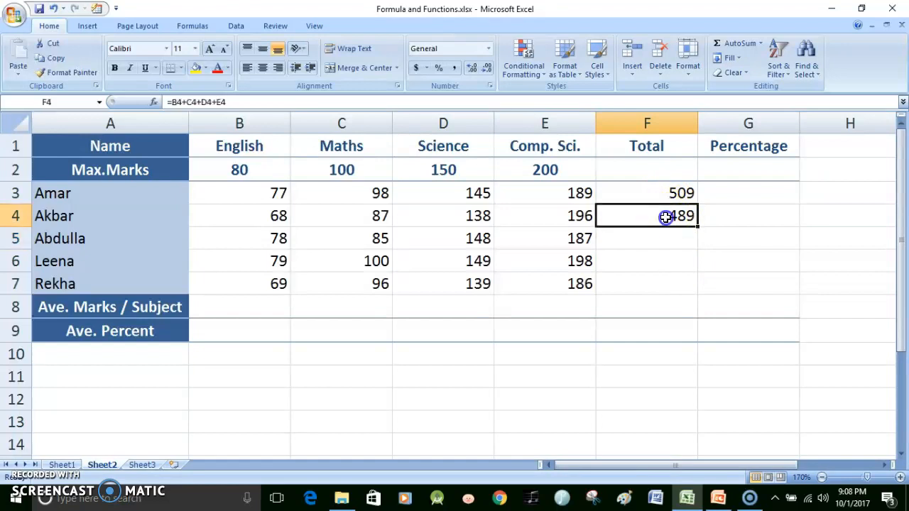
click(56, 59)
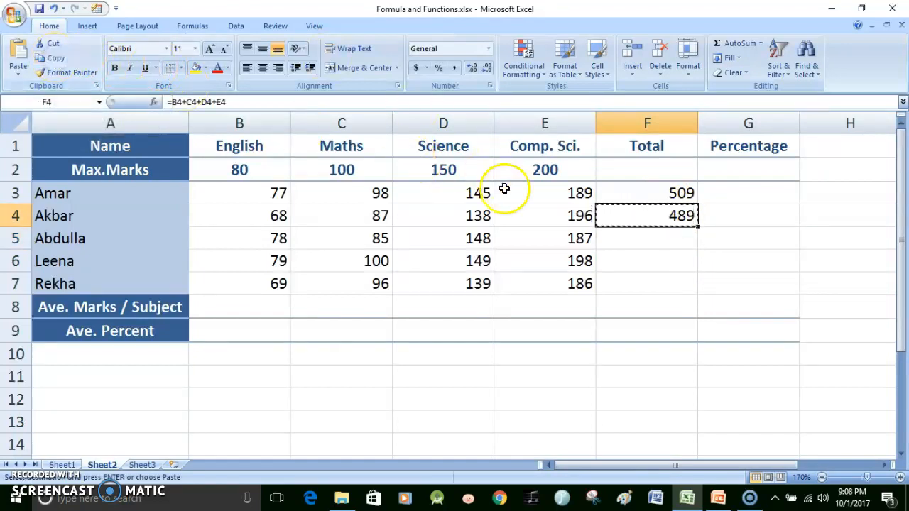
click(666, 238)
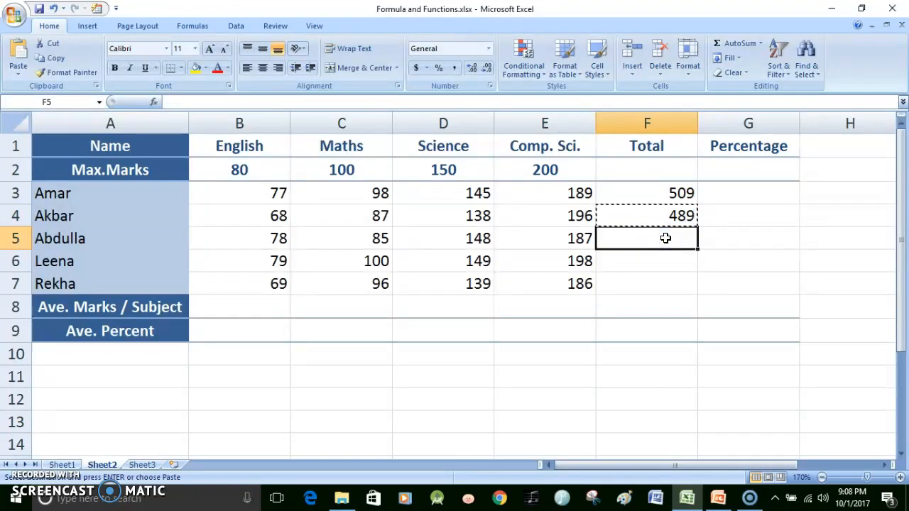
key(Return)
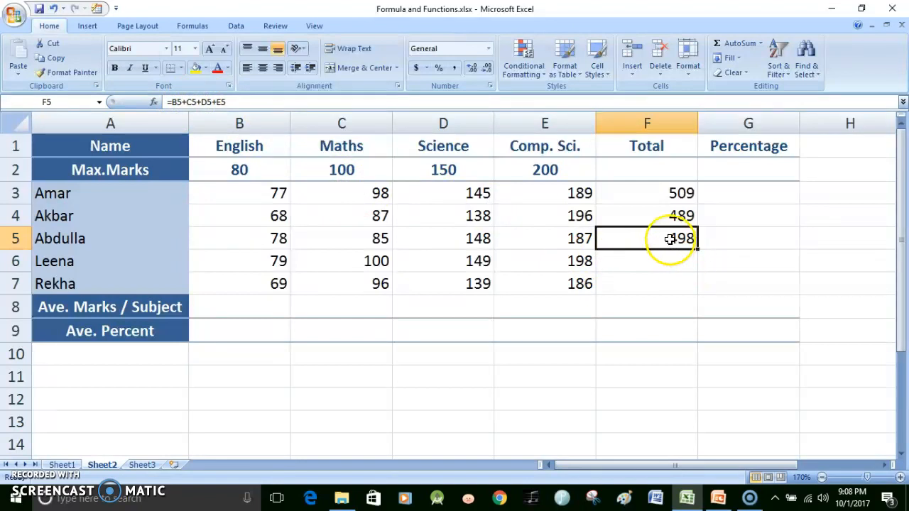
Copy the Total formula from F5 into F6, and from F6 into F7
click(56, 58)
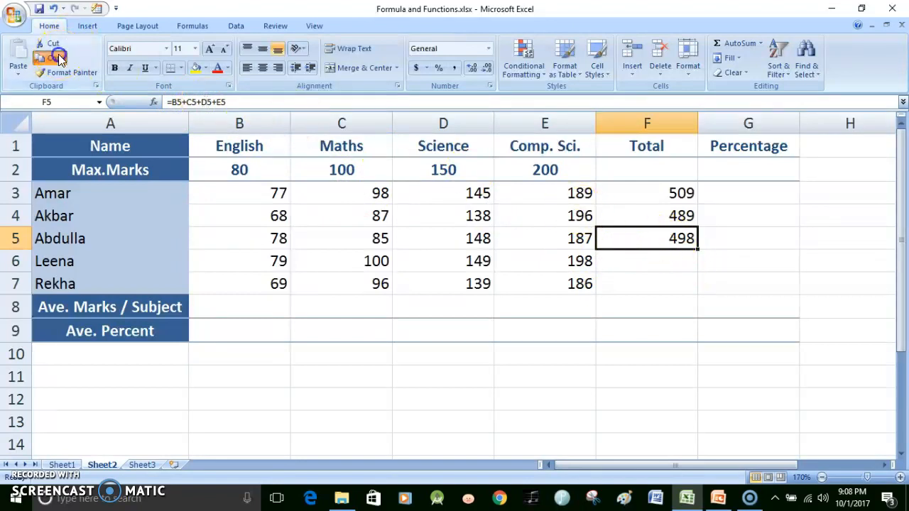
click(640, 260)
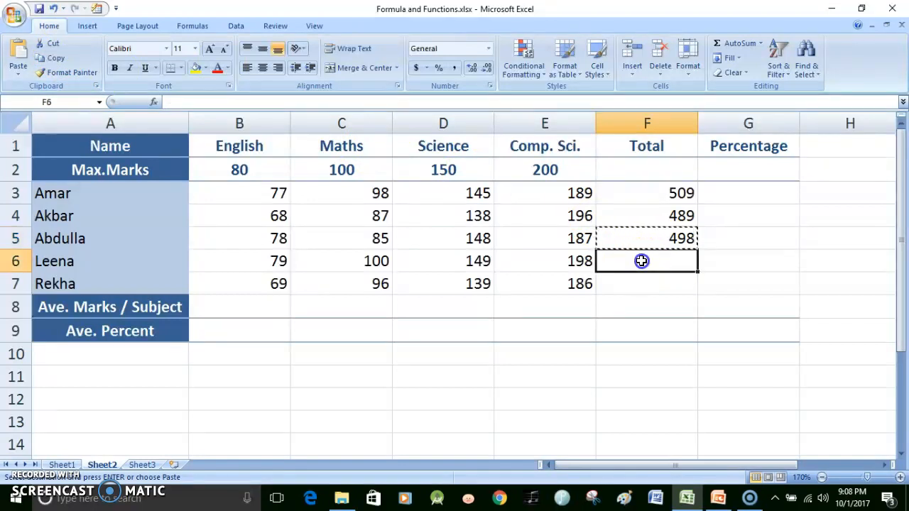
key(Return)
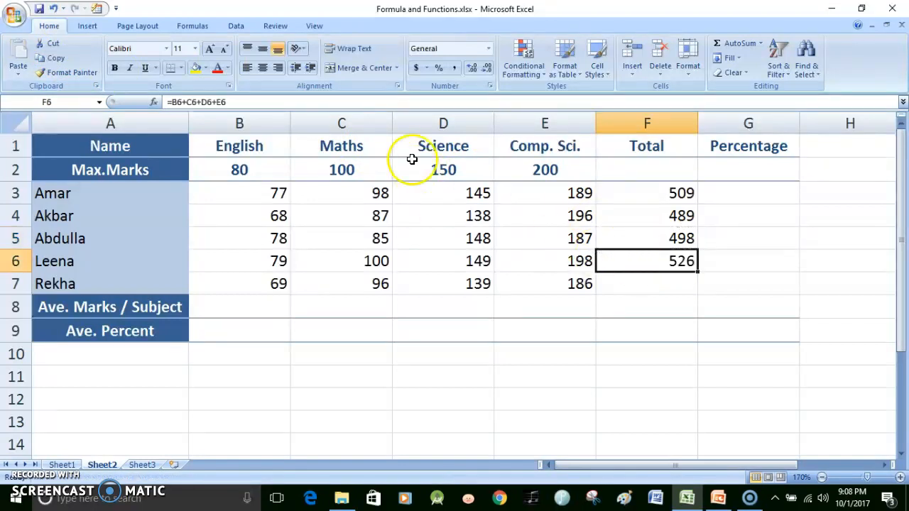
click(51, 58)
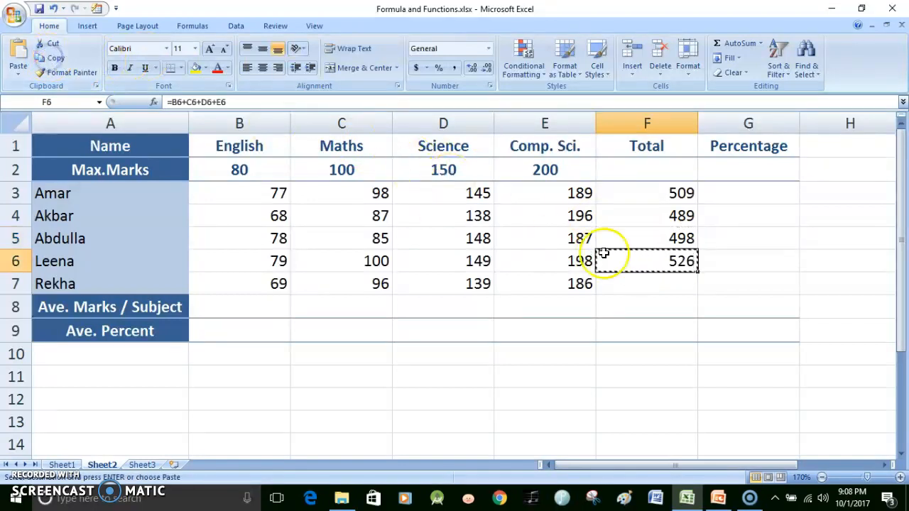
click(669, 287)
key(Return)
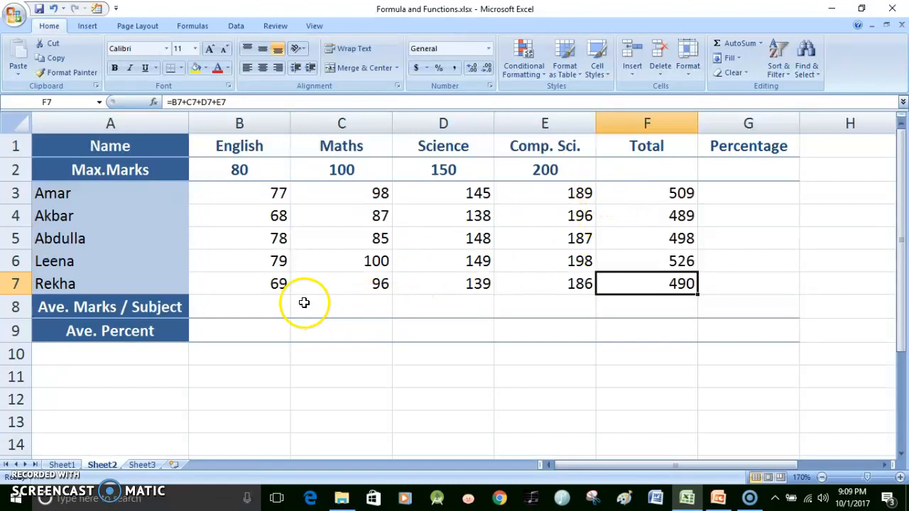
Build the sum =B3+B4+B5+B6+B7 of the English marks in the Ave. Marks / Subject cell B8
click(274, 303)
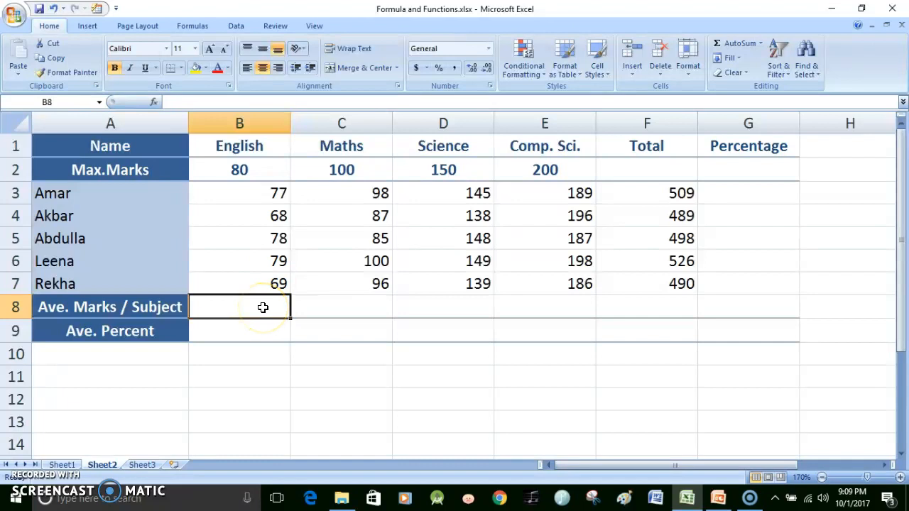
text(=)
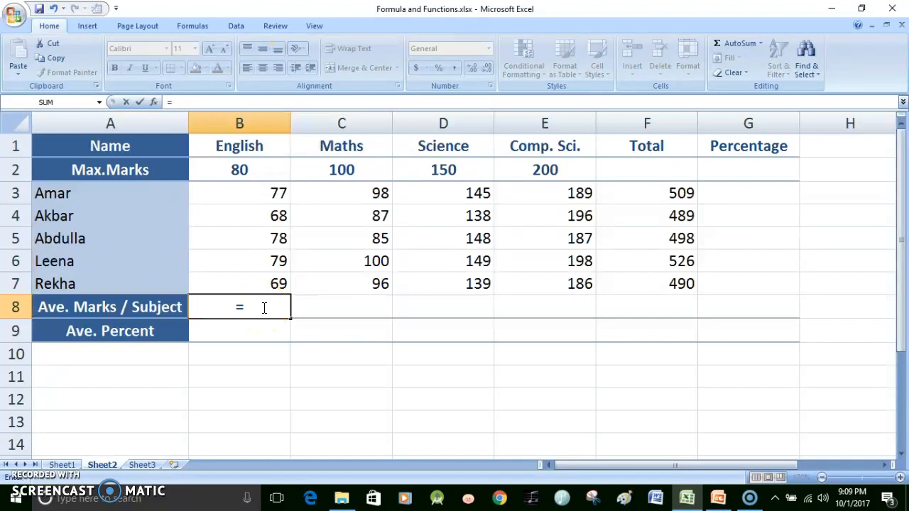
click(272, 196)
text(+)
click(275, 214)
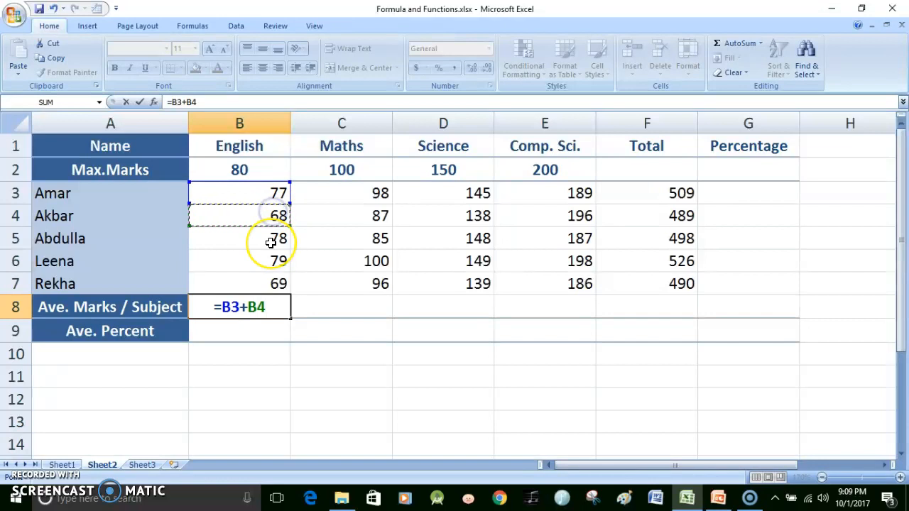
text(+)
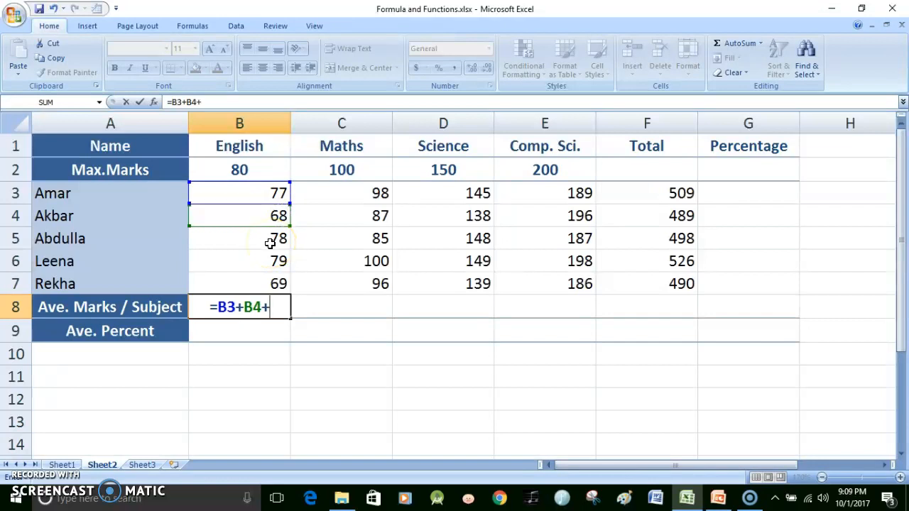
click(270, 243)
text(+)
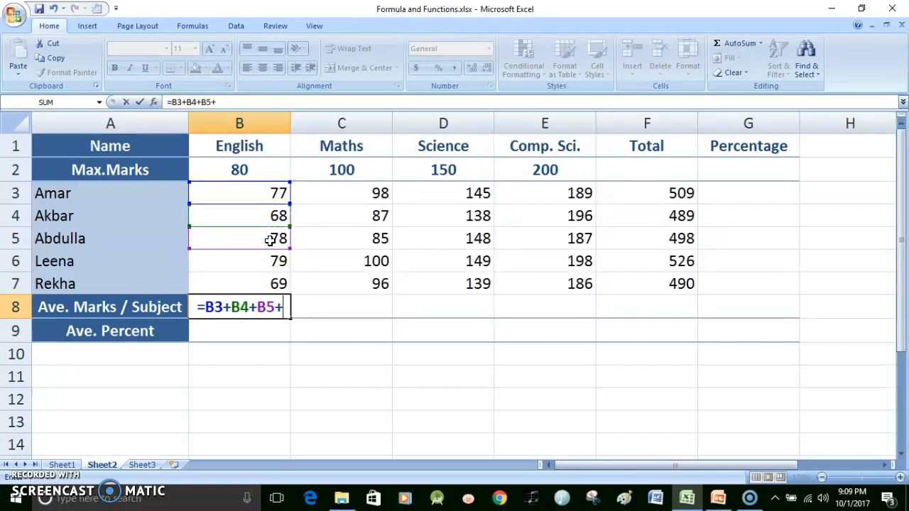
click(271, 262)
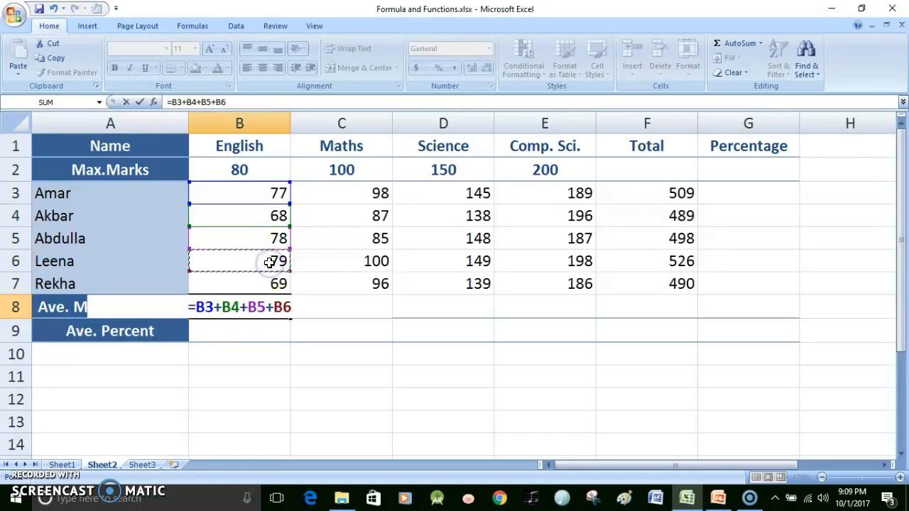
text(+)
click(266, 287)
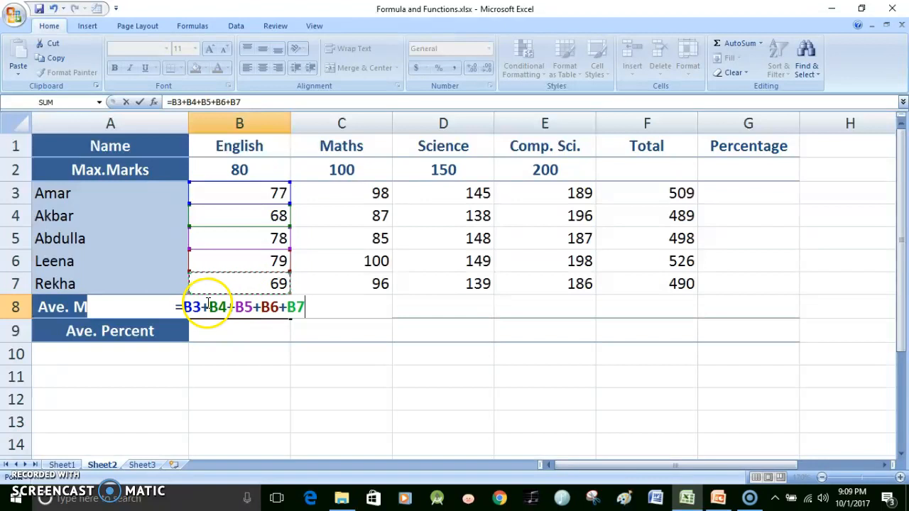
Enclose the sum in B8 in parentheses and divide it by 5, entering =(B3+B4+B5+B6+B7)/5
click(187, 305)
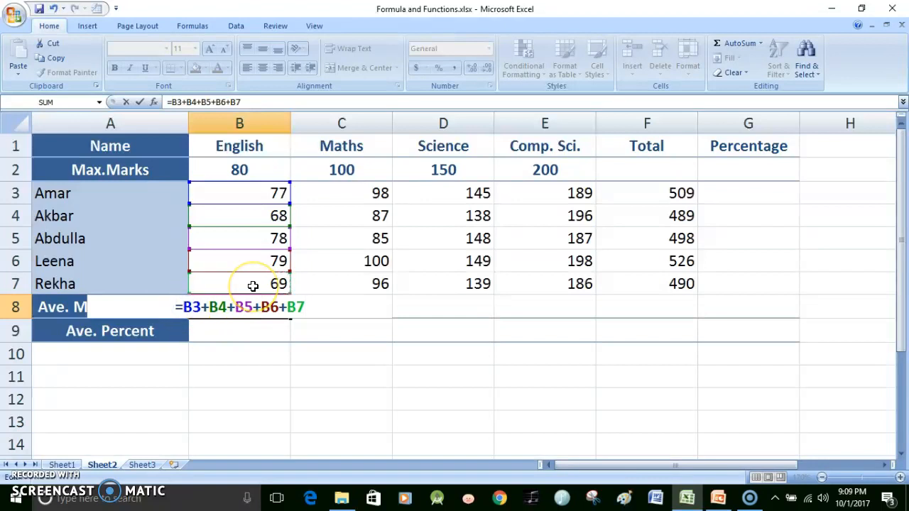
text(()
click(304, 307)
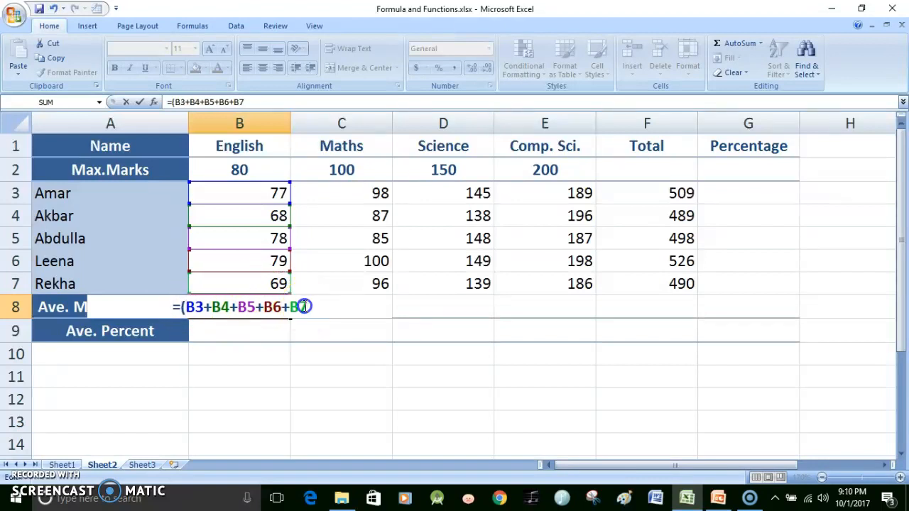
text()/5)
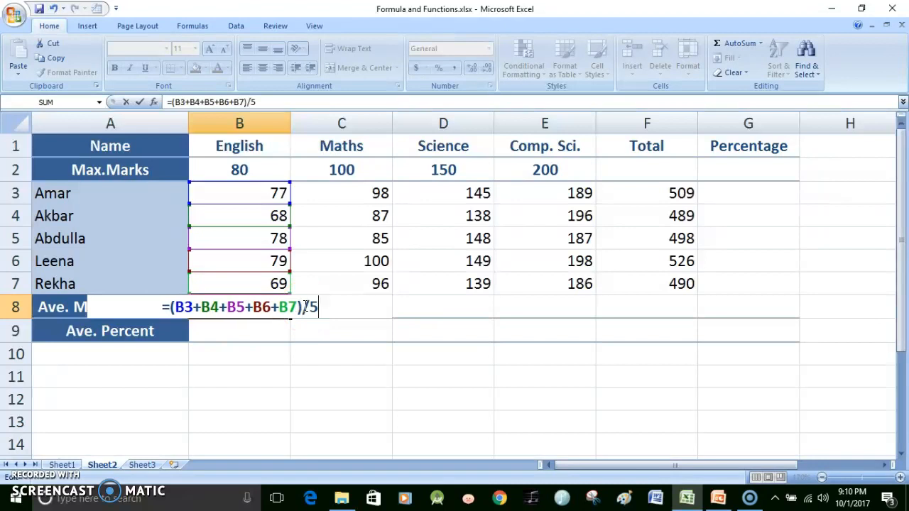
key(Return)
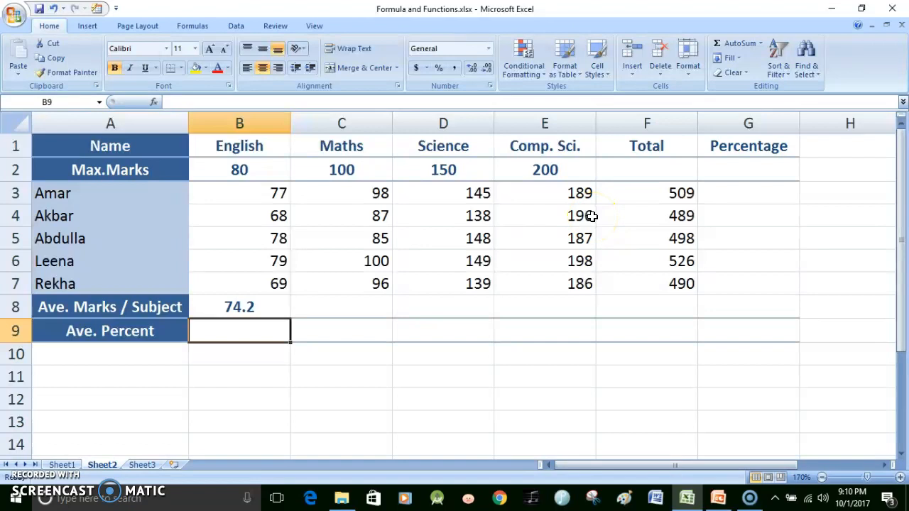
Copy the average-marks formula from B8 into the Maths cell C8
click(228, 307)
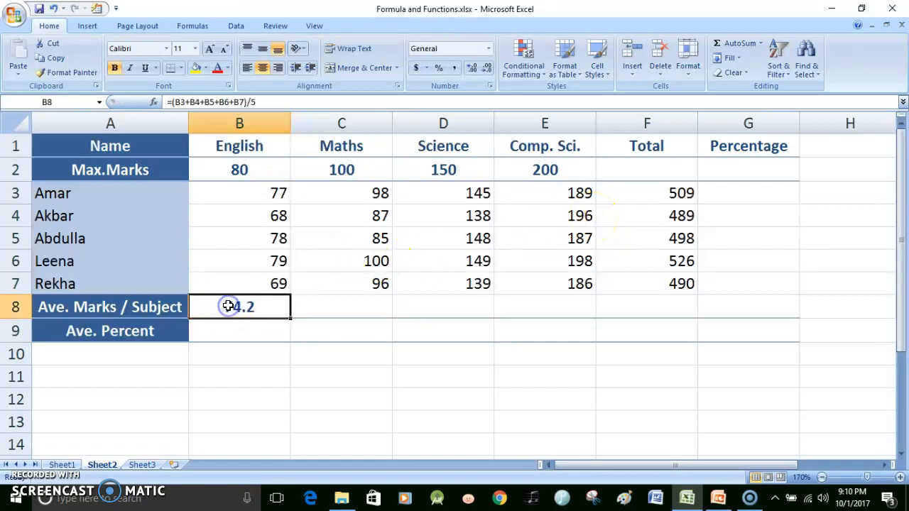
click(56, 58)
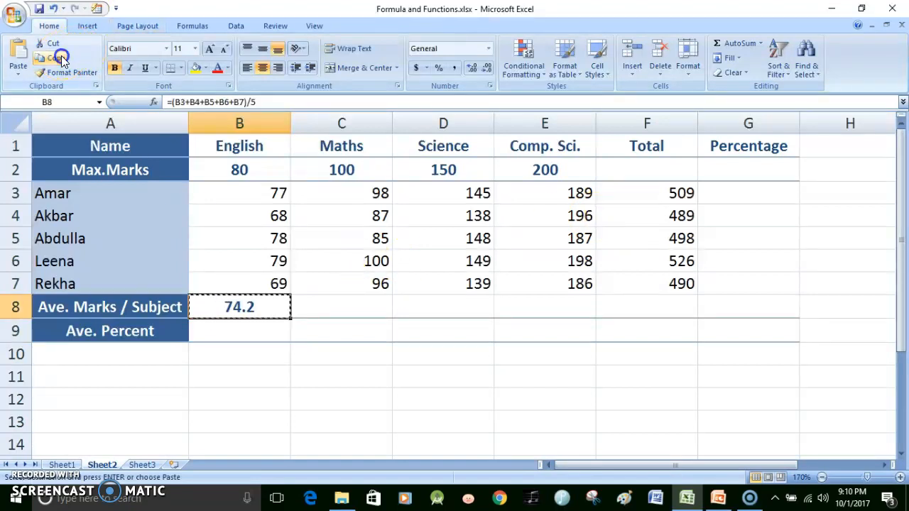
click(368, 309)
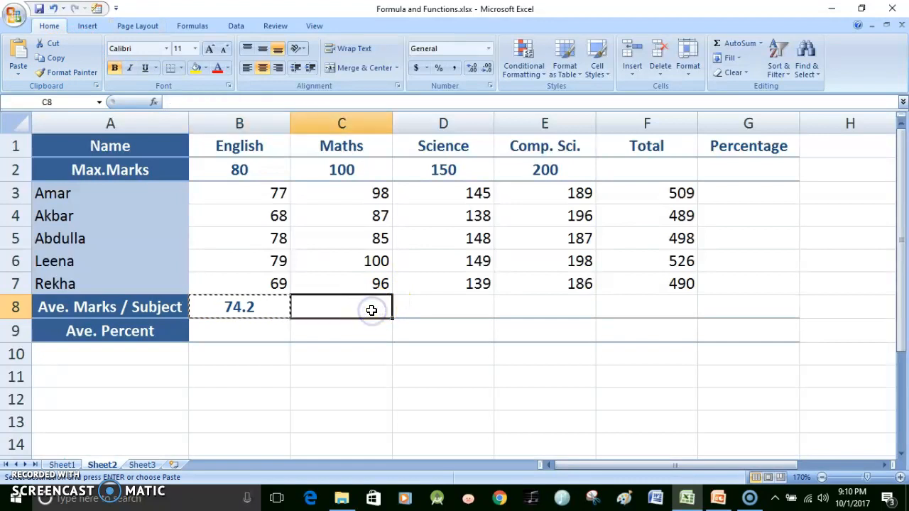
key(Return)
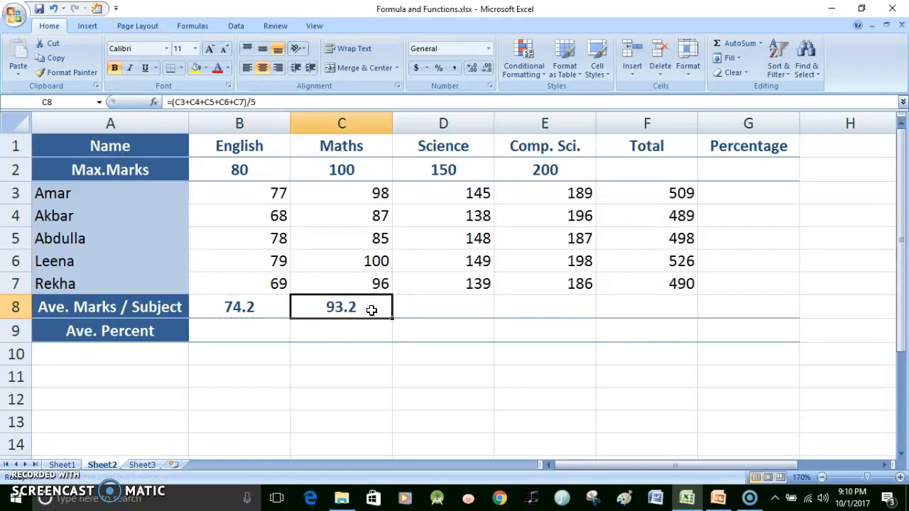
Compare the cell references in the average formulas of B8 and C8, leaving both formulas as they are
click(266, 309)
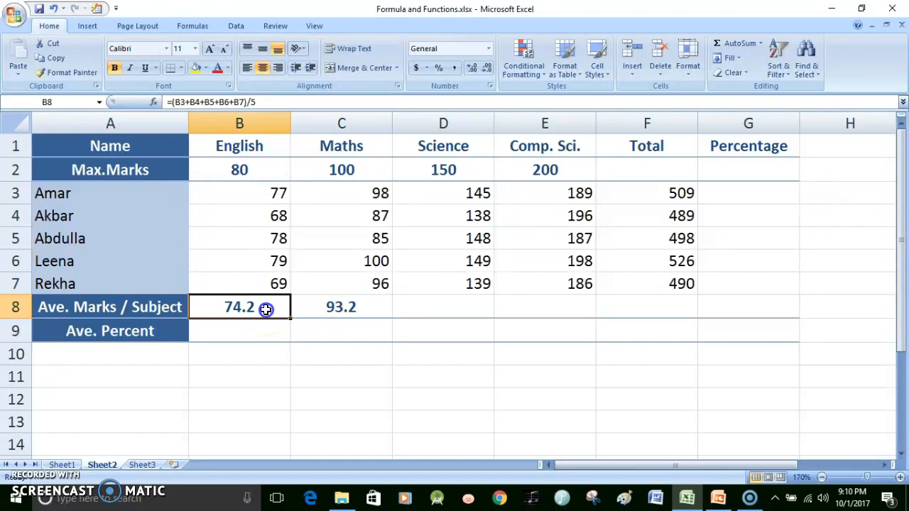
double_click(257, 307)
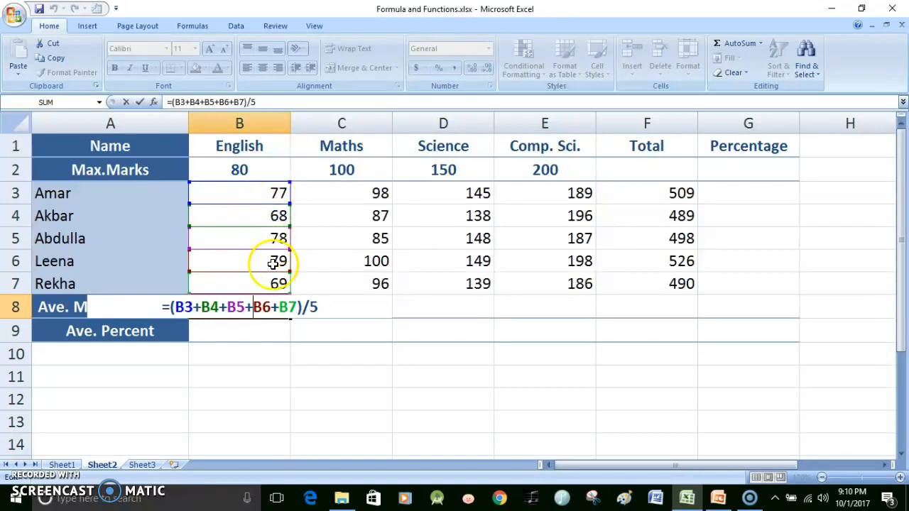
key(Escape)
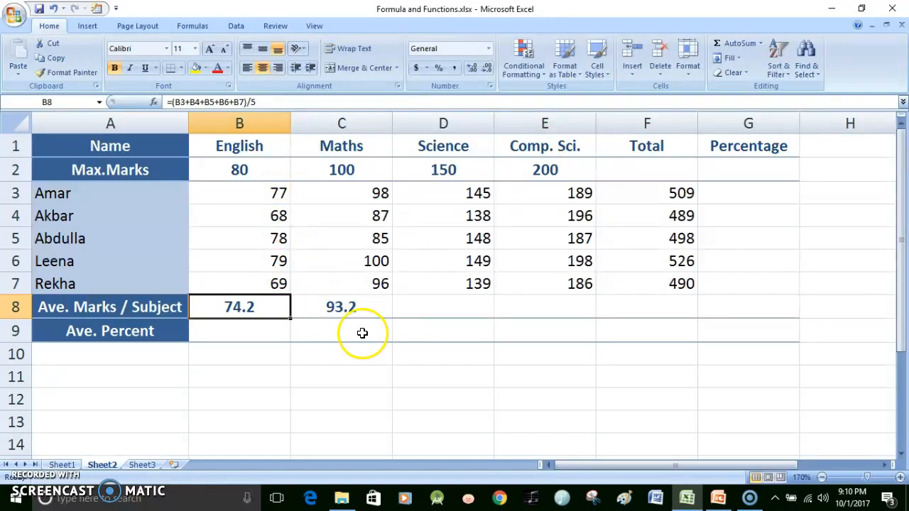
click(351, 306)
double_click(351, 307)
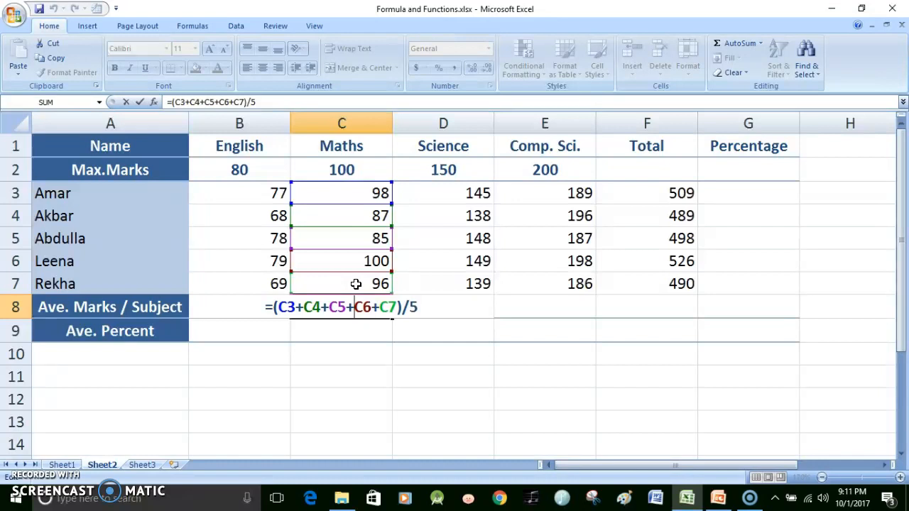
key(Return)
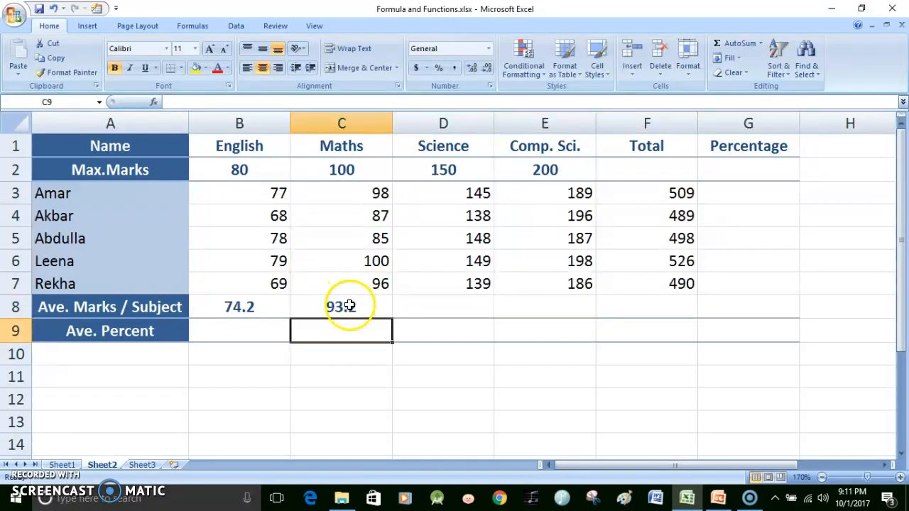
Copy the average-marks formula from C8 into the Science cell D8
click(350, 306)
click(63, 59)
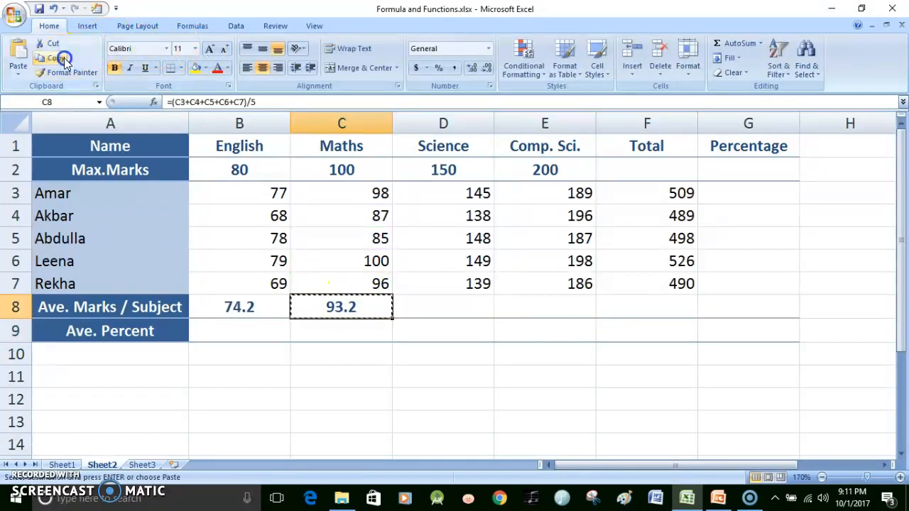
click(439, 302)
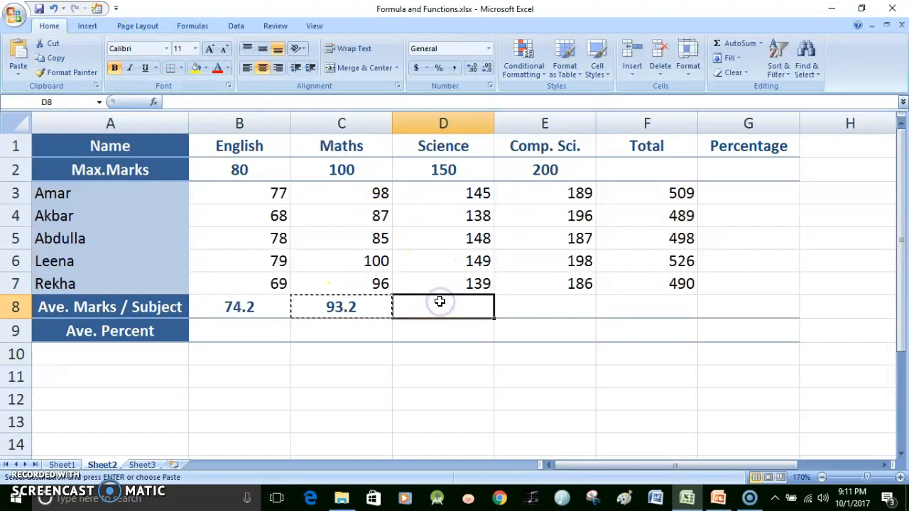
key(Return)
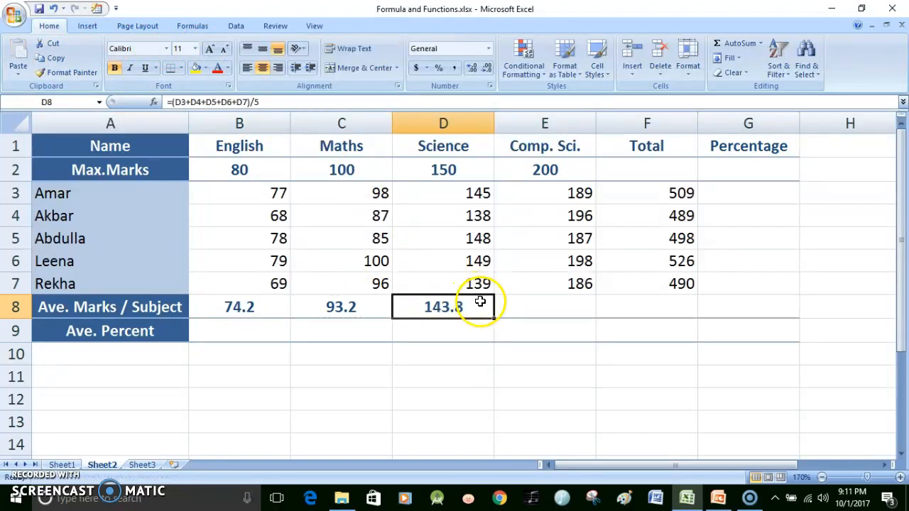
Copy the average formula from D8 into the Comp. Sci. cell E8, and from E8 into the Total cell F8
click(49, 63)
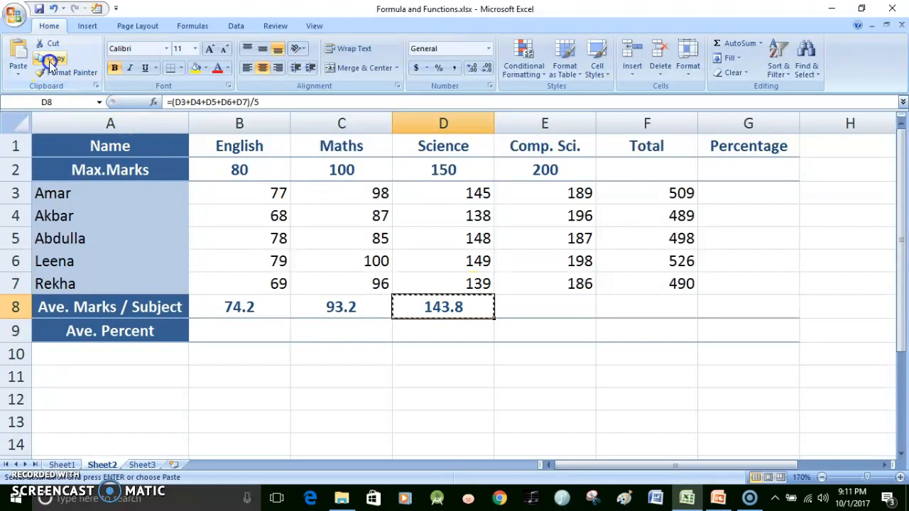
click(525, 300)
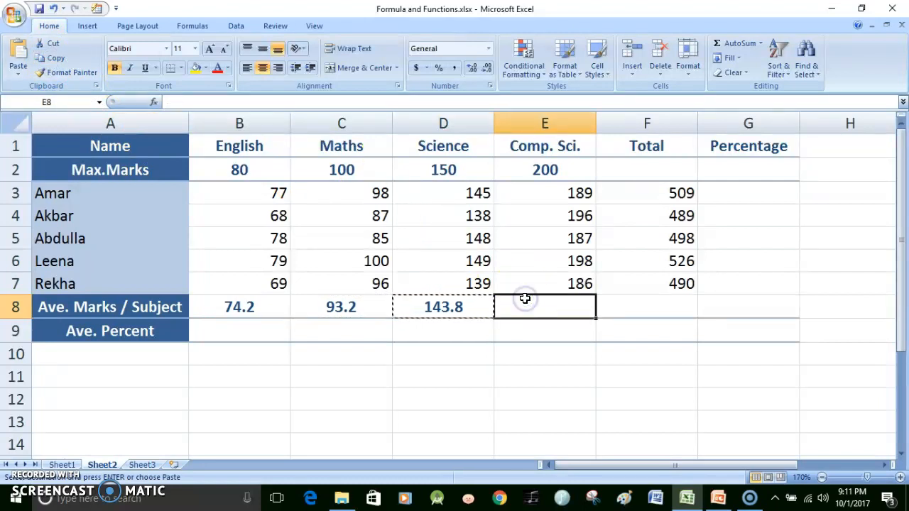
key(Return)
click(48, 58)
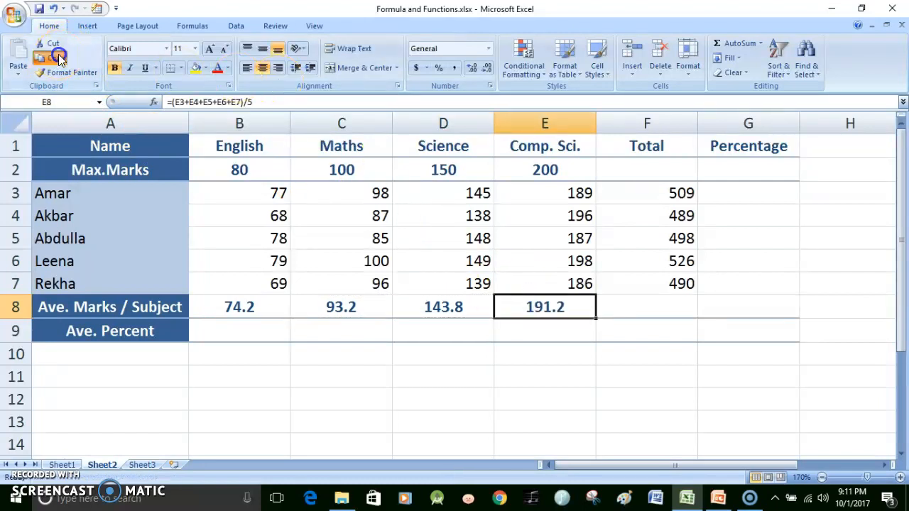
click(646, 310)
key(Return)
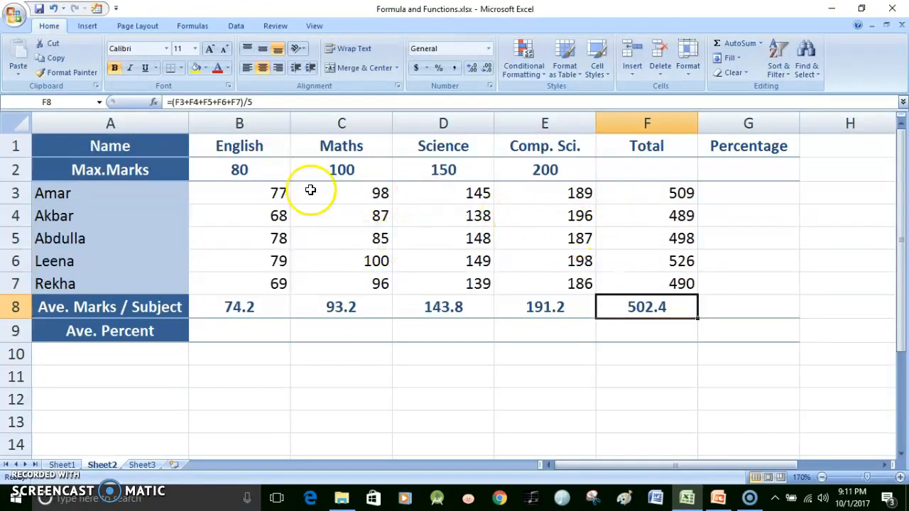
Review the Total formulas in F3, F4 and F5 and the average formulas in B8, C8 and D8
click(677, 190)
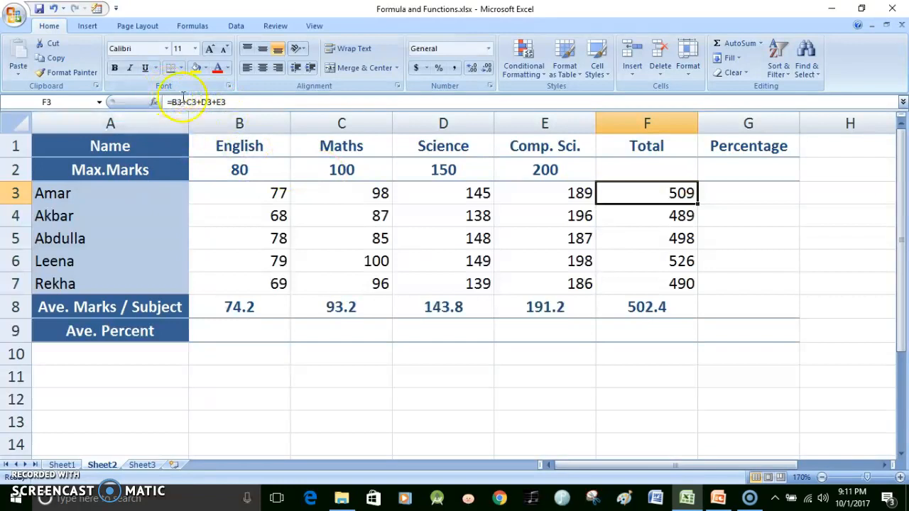
click(629, 218)
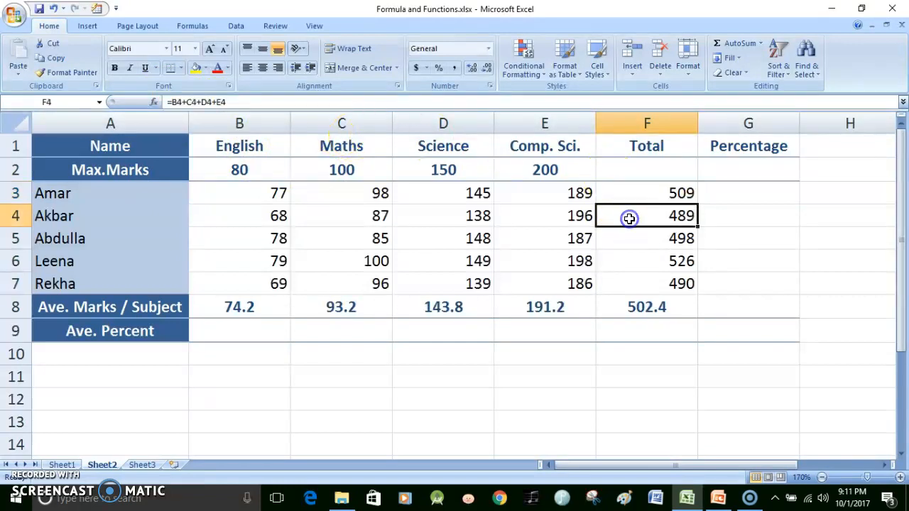
click(634, 238)
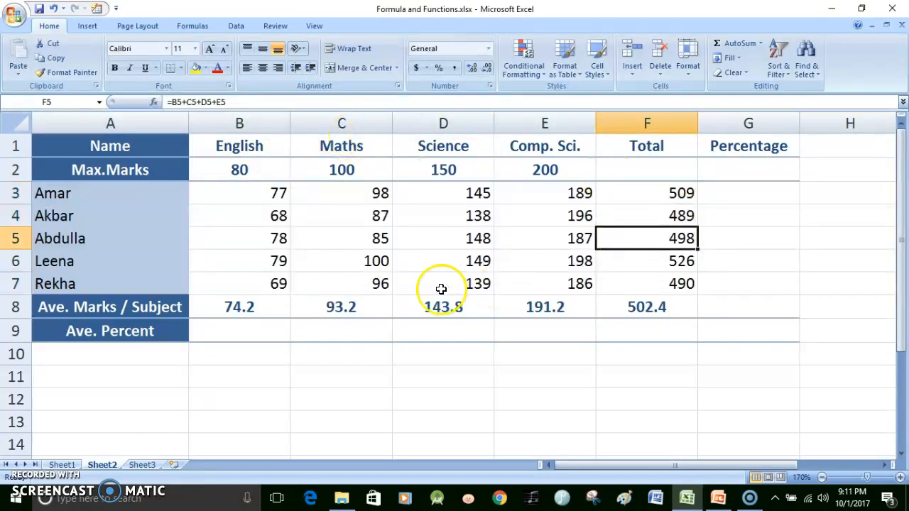
click(256, 309)
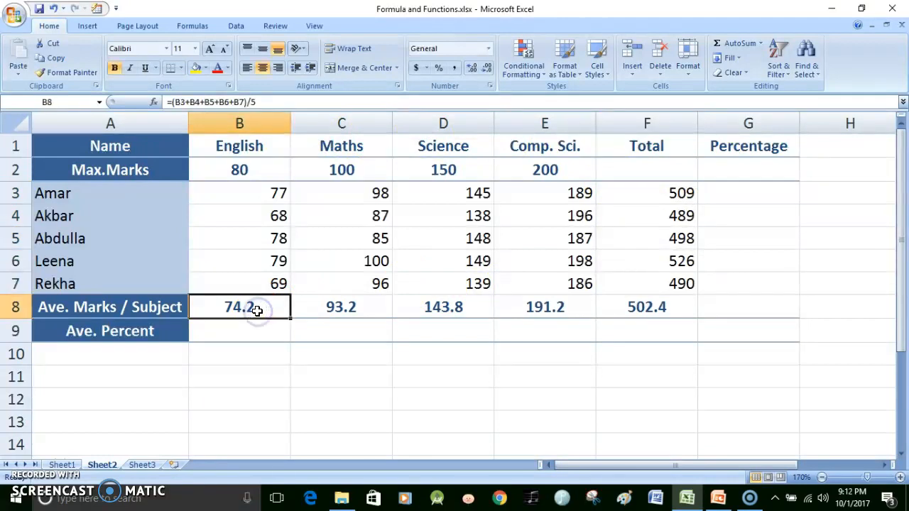
click(316, 306)
click(416, 309)
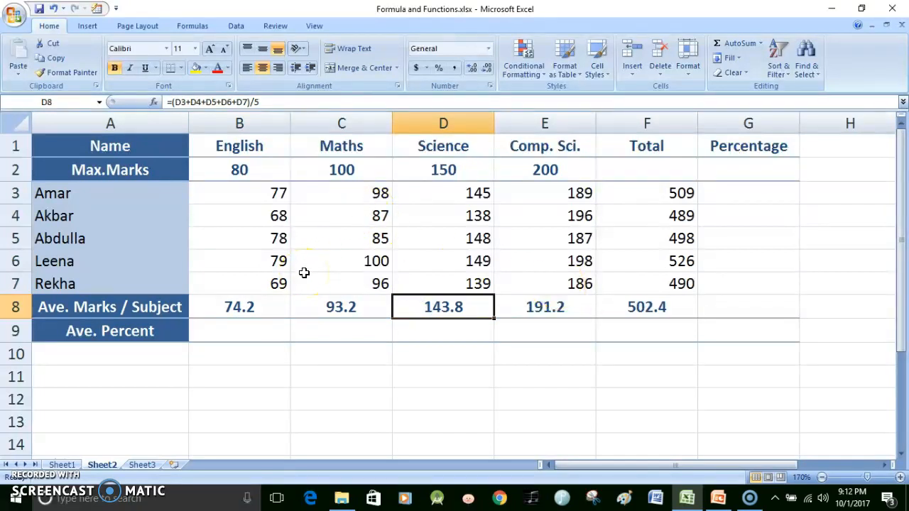
Switch to the PowerPoint presentation and advance to the Relative Referencing slide
key(alt+Tab)
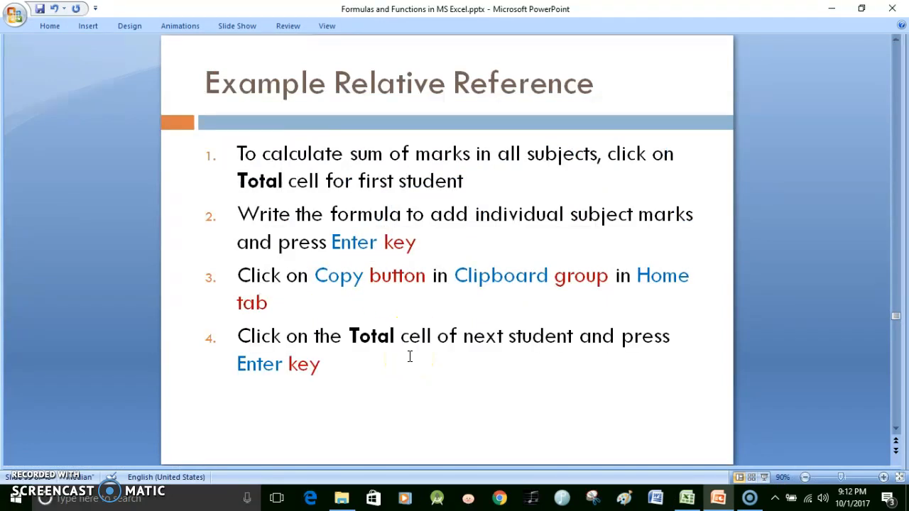
scroll(410, 357, down, 1)
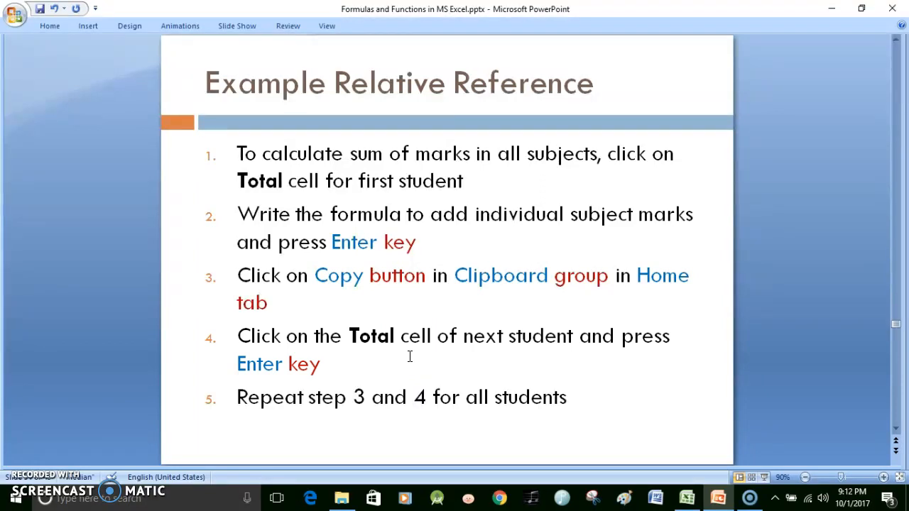
scroll(410, 356, down, 1)
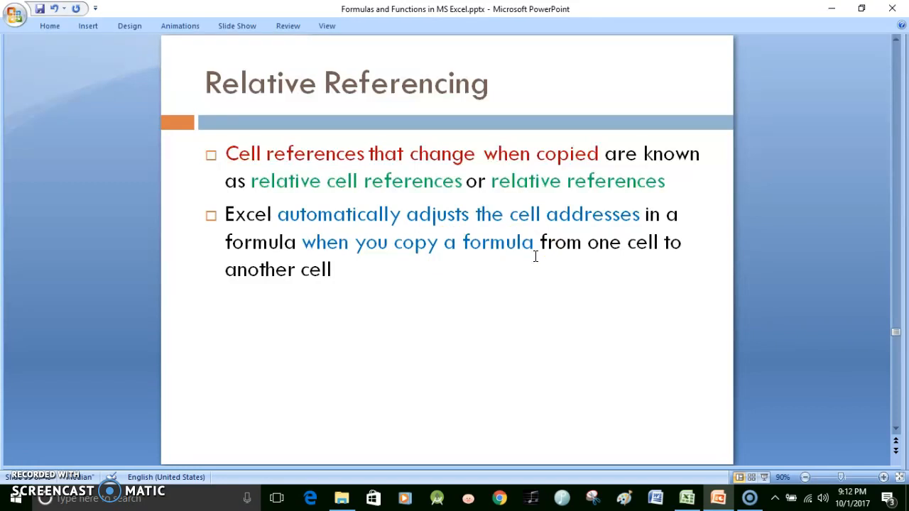
Switch to the Excel workbook, examine the references in B8 and C8 without changing them, and return to the PowerPoint presentation
key(alt+Tab)
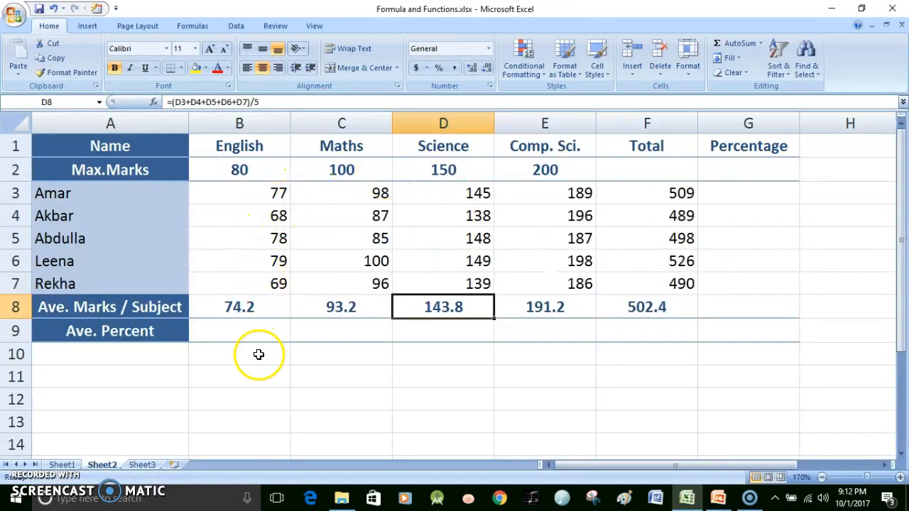
double_click(261, 307)
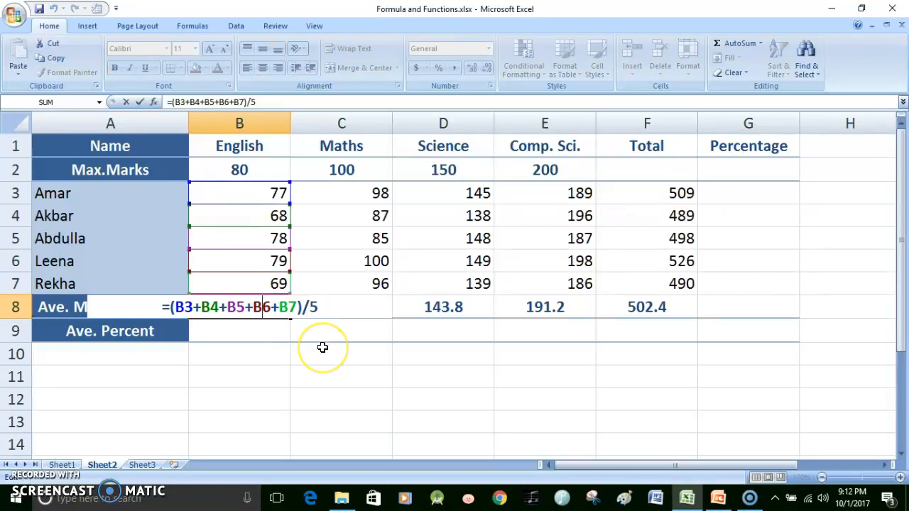
key(Escape)
double_click(339, 307)
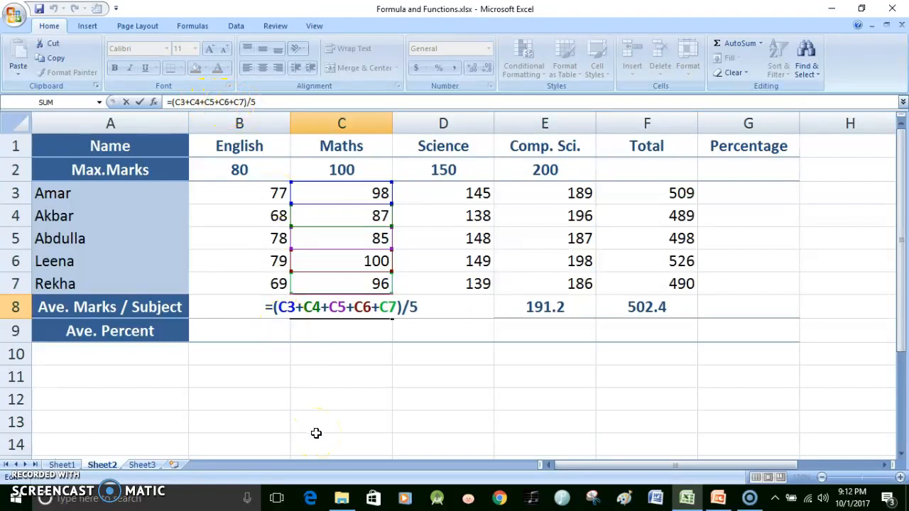
key(ctrl+Return)
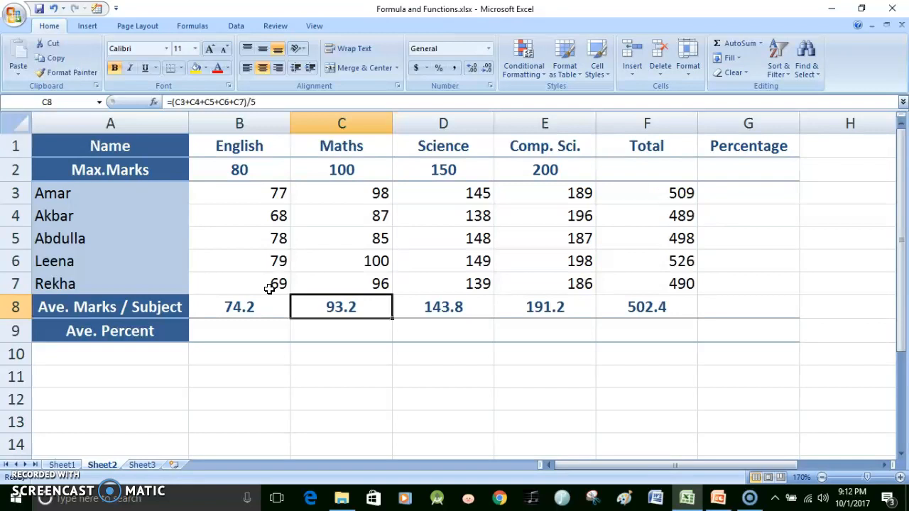
key(alt+Tab)
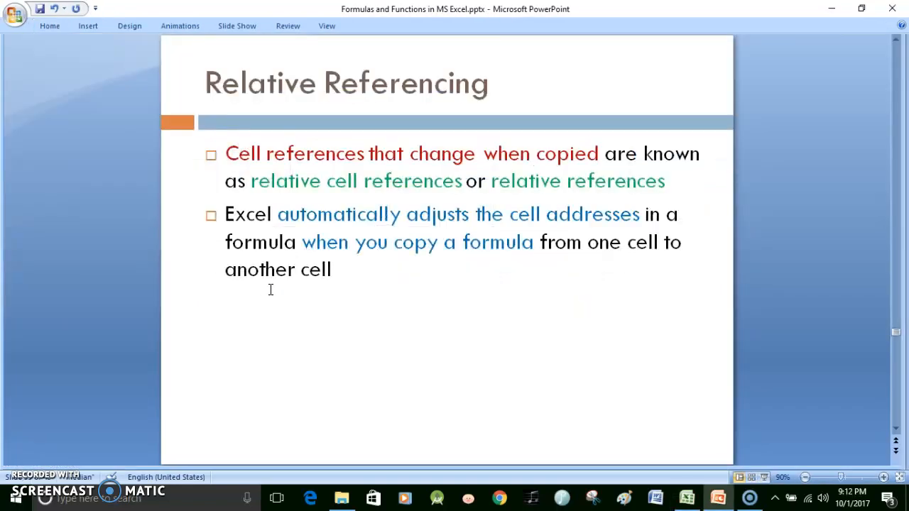